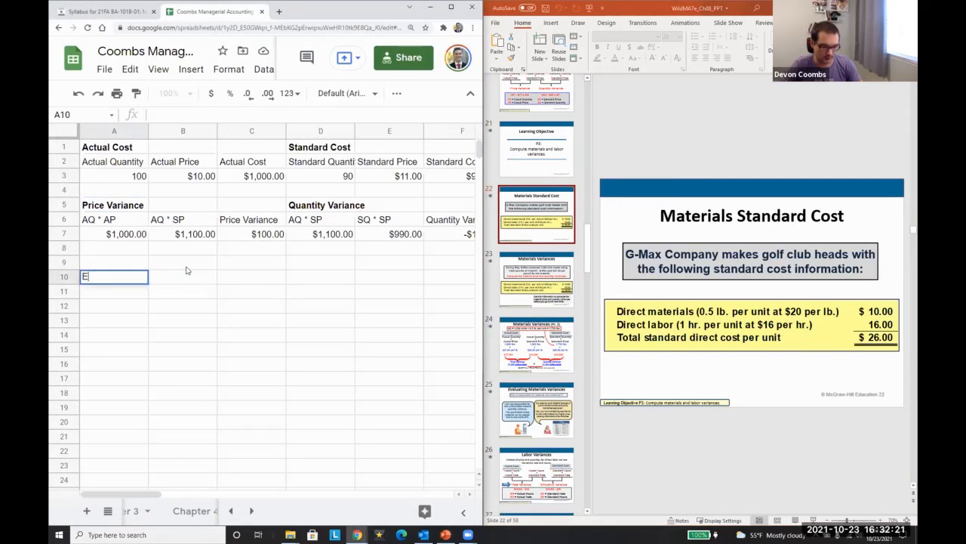
# Enter "Example 2" in cell A10 and the label "Martials Standard Costs" in A12.
pyautogui.press('Return')
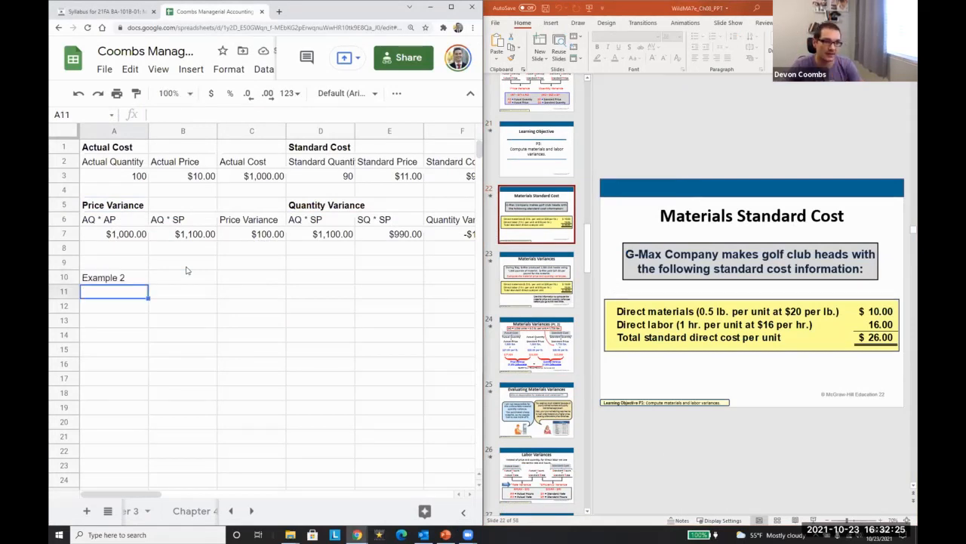
pyautogui.press('Down')
pyautogui.write('Mar')
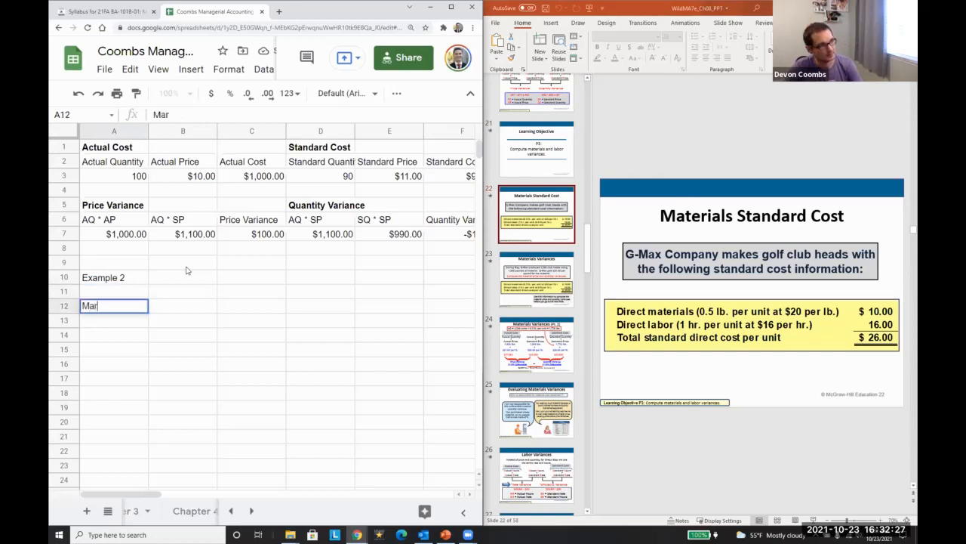
pyautogui.write('tials Stan')
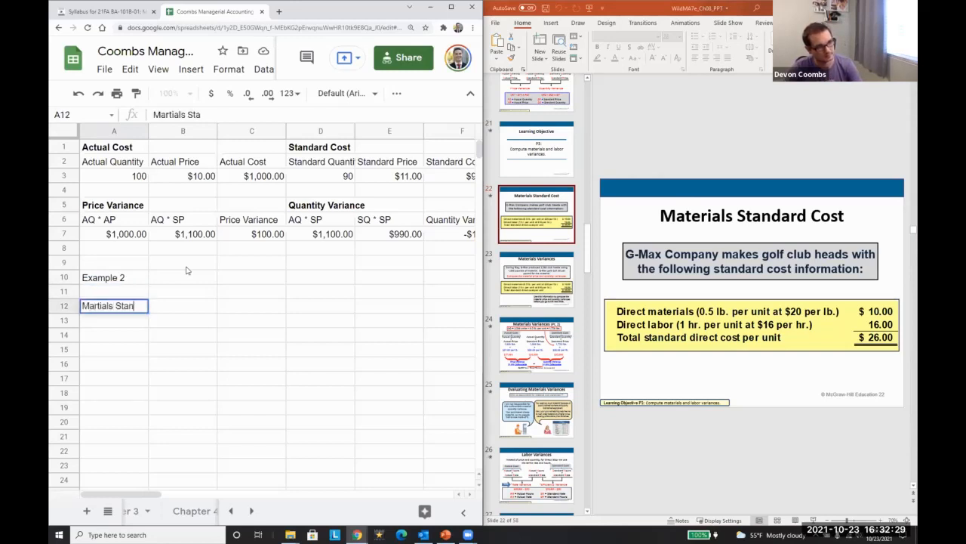
pyautogui.write('dard Costs')
pyautogui.press('Return')
pyautogui.press('Return')
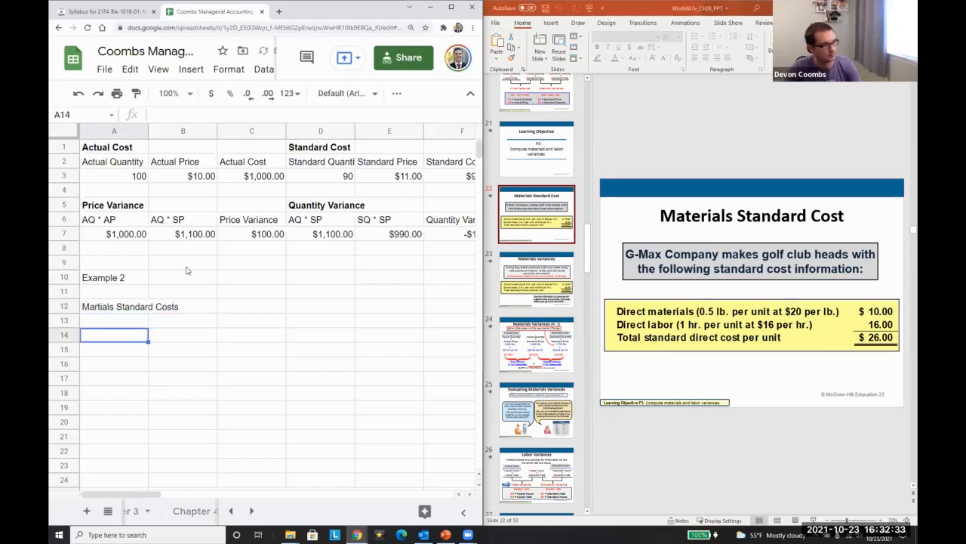
# Enter the column heading "Price" in cell B12.
pyautogui.press('Up')
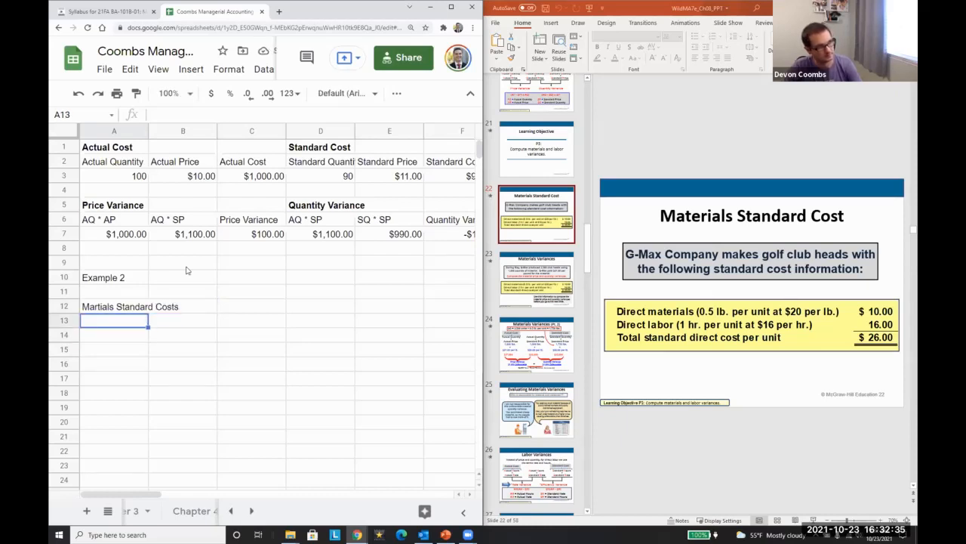
pyautogui.press('Right')
pyautogui.press('Up')
pyautogui.write('Or')
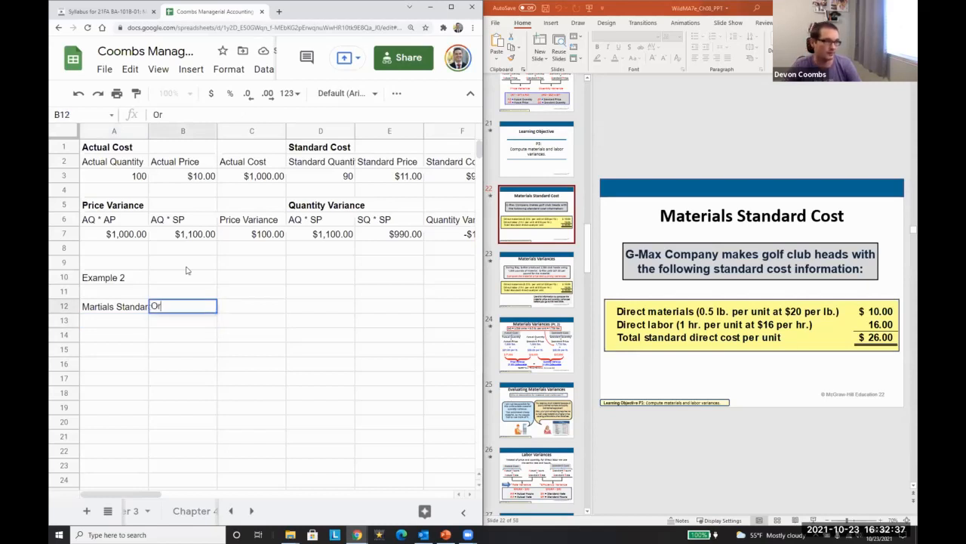
pyautogui.press('BackSpace')
pyautogui.press('BackSpace')
pyautogui.write('O')
pyautogui.write('Price')
pyautogui.press('Return')
# Move the "Martials Standard Costs" label from A12 down to A13.
pyautogui.press('Up')
pyautogui.press('Left')
pyautogui.hotkey('ctrl', 'x')
pyautogui.press('Down')
pyautogui.hotkey('ctrl', 'v')
pyautogui.press('Right')
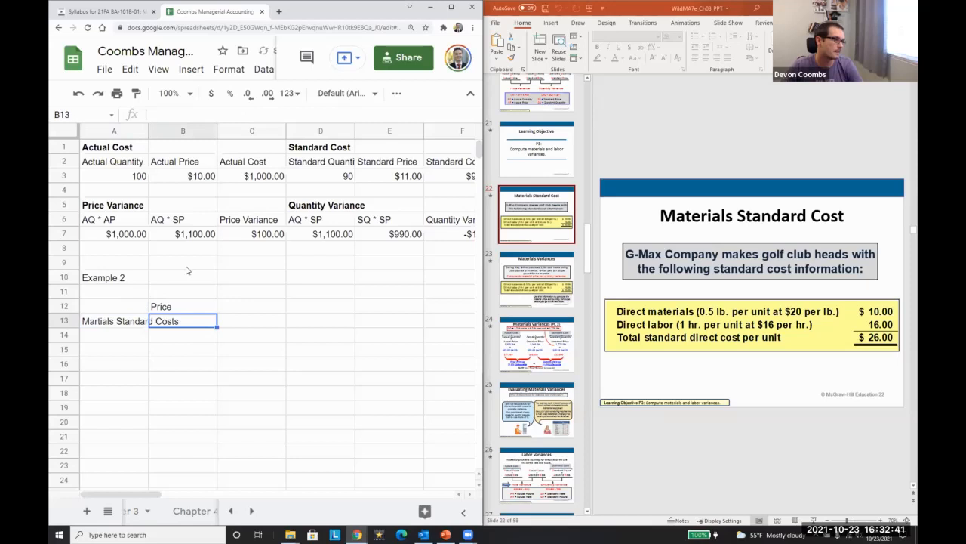
# Replace the label in A13 with "Materials" and enter "DL" in A14.
pyautogui.press('Left')
pyautogui.write('Materials')
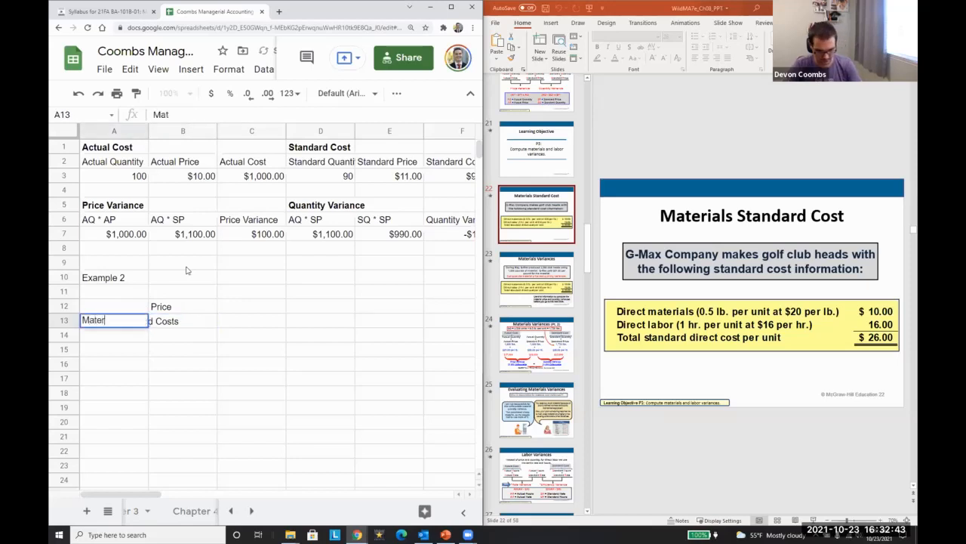
pyautogui.press('Return')
pyautogui.write('DL')
# Enter the column heading "Quantity" in cell C12.
pyautogui.press('Up')
pyautogui.press('Up')
pyautogui.press('Right')
pyautogui.press('Right')
pyautogui.write('Quantity')
pyautogui.press('Return')
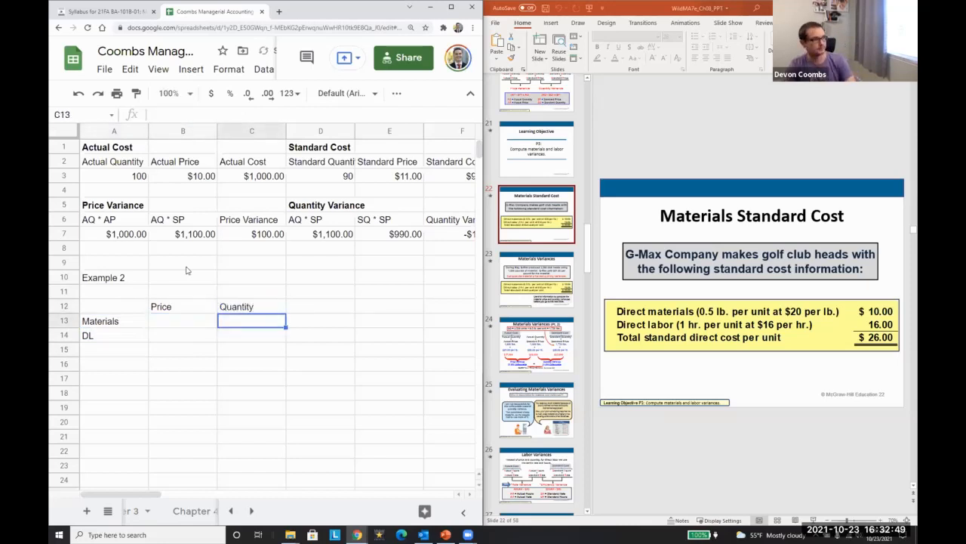
# Enter the table heading "Standards" in cell A12.
pyautogui.press('Up')
pyautogui.press('Left')
pyautogui.press('Left')
pyautogui.press('Up')
pyautogui.press('Down')
pyautogui.write('Standar')
pyautogui.press('Return')
# Enter the standard prices: 20 for Materials in B13 and 16 for DL in B14.
pyautogui.press('Right')
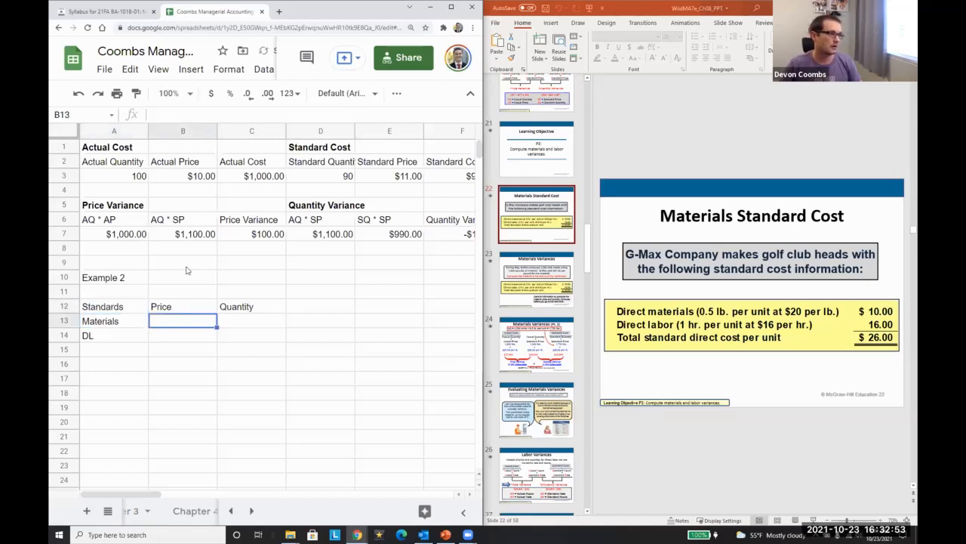
pyautogui.write('20')
pyautogui.press('Return')
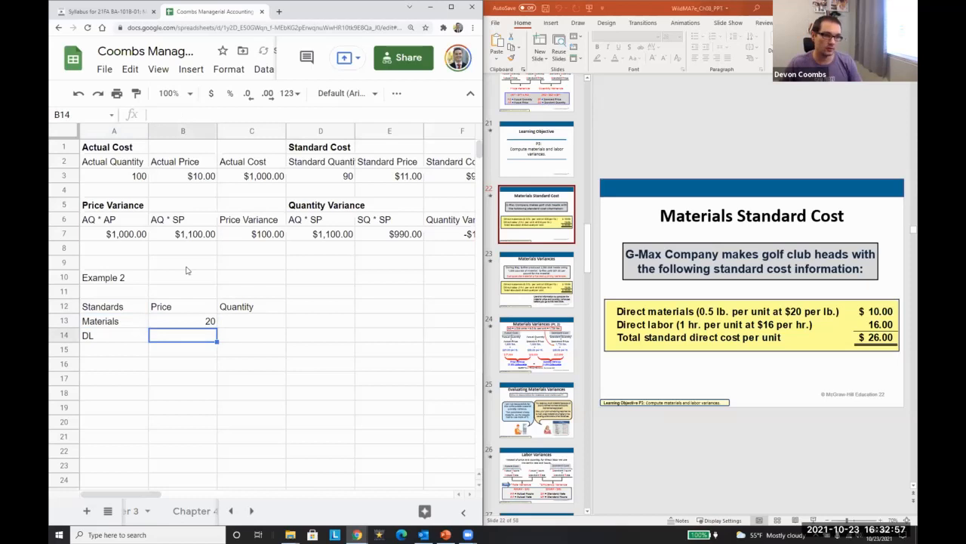
pyautogui.write('16')
pyautogui.press('Return')
# Enter the standard quantities: 0.5 for Materials in C13 and 1 for DL in C14.
pyautogui.press('Up')
pyautogui.press('Right')
pyautogui.press('Up')
pyautogui.write('0.5')
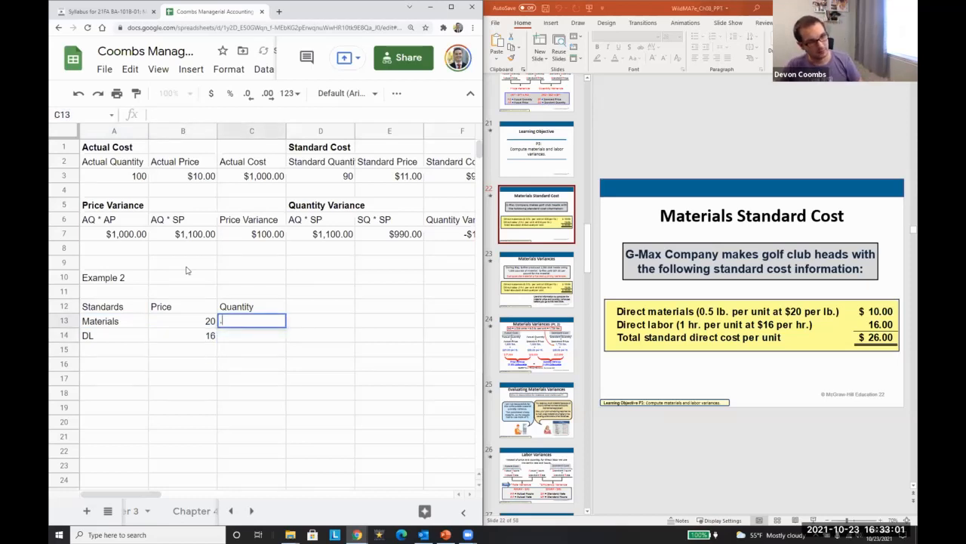
pyautogui.press('Return')
pyautogui.write('1')
pyautogui.press('Return')
# Enter the column heading "Total" in cell D12.
pyautogui.press('Up')
pyautogui.press('Right')
pyautogui.press('Up')
pyautogui.press('Up')
pyautogui.write('Total')
pyautogui.press('Return')
# Calculate price times quantity in D13 with =B13*C13 and fill the formula down to the DL row.
pyautogui.write('=')
pyautogui.press('Left')
pyautogui.press('Left')
pyautogui.write('*')
pyautogui.press('Left')
pyautogui.press('Return')
pyautogui.hotkey('ctrl', 'Return')
# Add the Materials and DL totals in D15 with =D13+D14.
pyautogui.press('Down')
pyautogui.write('=')
pyautogui.press('Up')
pyautogui.press('Up')
pyautogui.write('+')
pyautogui.press('Up')
pyautogui.press('Return')
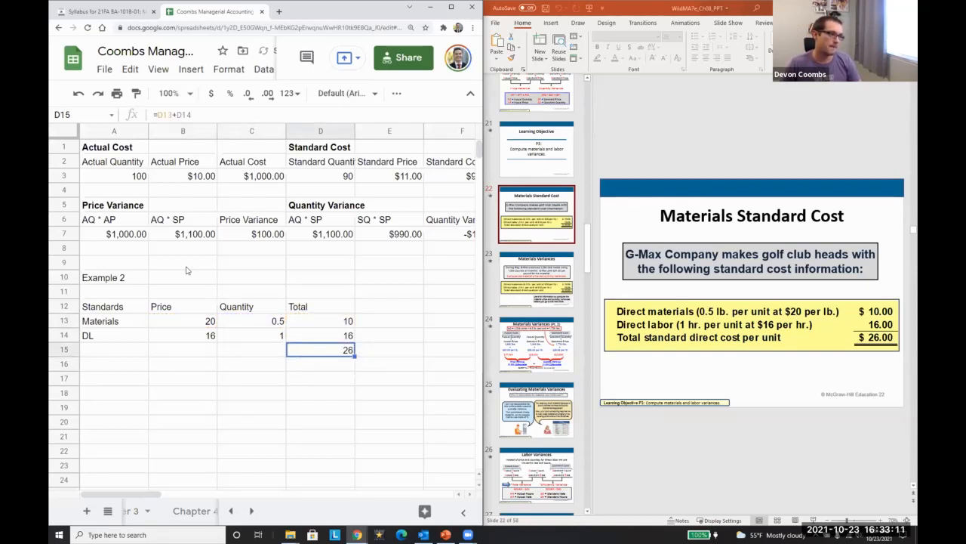
# Make the overall standard cost in D15 bold.
pyautogui.hotkey('ctrl', 'c')
pyautogui.press('Left')
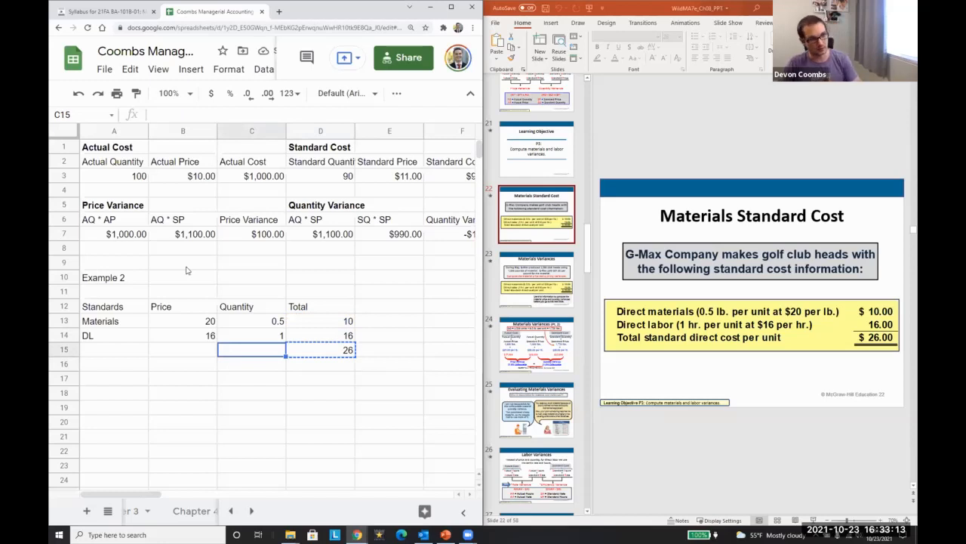
pyautogui.press('Right')
pyautogui.hotkey('ctrl', 'b')
# Format the Total values in D13:D15 as currency.
pyautogui.press('Up')
pyautogui.press('Up')
pyautogui.hotkey('shift', 'Down')
pyautogui.hotkey('shift', 'Down')
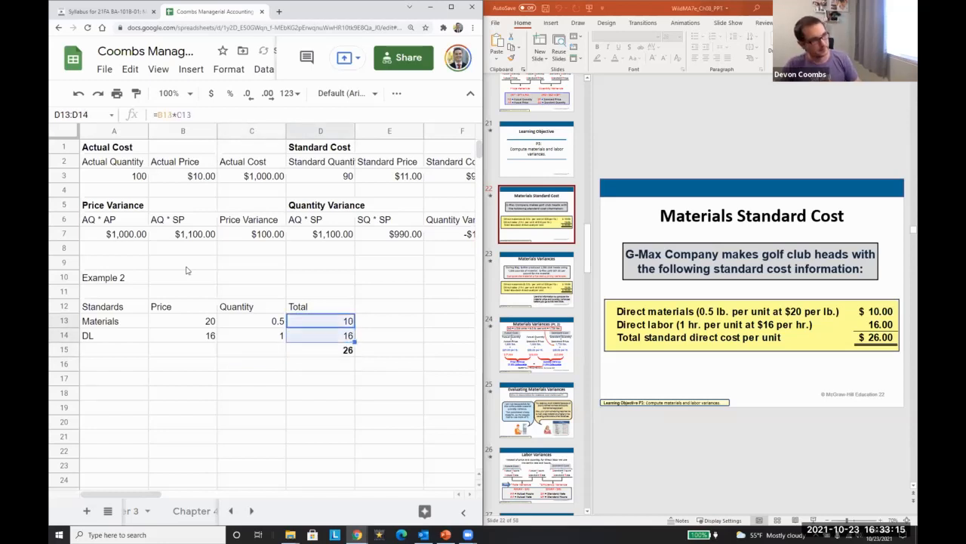
pyautogui.click(207, 93)
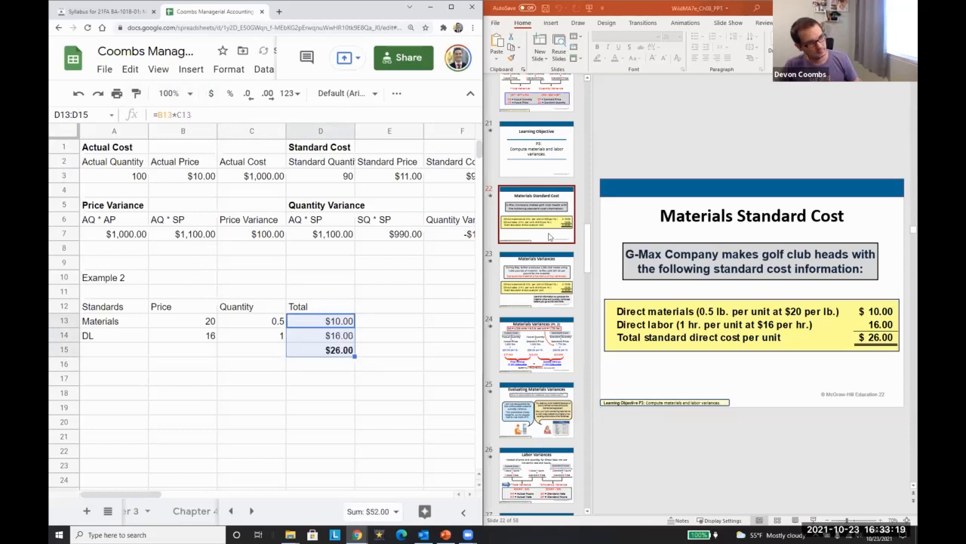
# Switch to PowerPoint, show slide 23, Materials Variances, and highlight the text on club heads produced, pounds used and price paid.
pyautogui.click(537, 267)
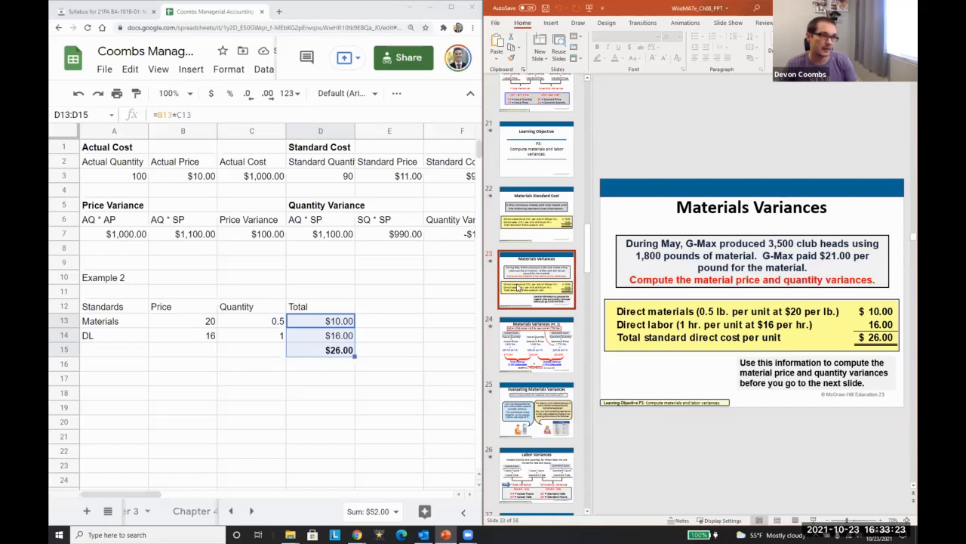
pyautogui.moveTo(770, 243); pyautogui.dragTo(599, 255)
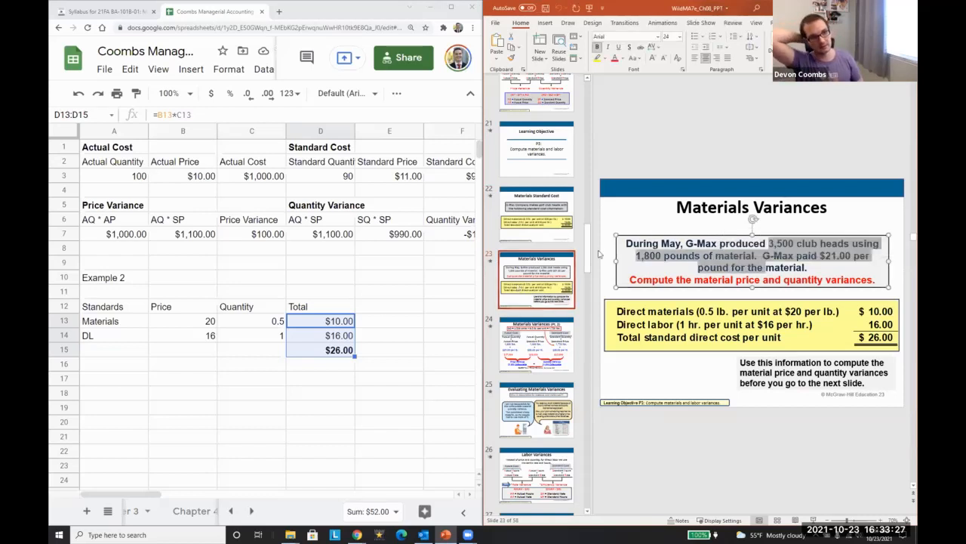
# Switch back to the Google Sheets workbook and enter the table heading "Actuals" in cell A17.
pyautogui.click(136, 369)
pyautogui.press('Down')
pyautogui.write('Producti')
pyautogui.press('BackSpace')
pyautogui.press('BackSpace')
pyautogui.press('BackSpace')
pyautogui.press('BackSpace')
pyautogui.press('BackSpace')
pyautogui.press('BackSpace')
pyautogui.press('BackSpace')
pyautogui.press('BackSpace')
pyautogui.write('Actuals')
pyautogui.press('Return')
# Copy the Materials and DL row labels from A13:A14 to A18:A19 under Actuals.
pyautogui.press('Up')
pyautogui.press('Up')
pyautogui.press('Up')
pyautogui.press('Up')
pyautogui.press('Up')
pyautogui.press('Down')
pyautogui.hotkey('shift', 'Up')
pyautogui.hotkey('ctrl', 'c')
pyautogui.press('Down')
pyautogui.press('Down')
pyautogui.press('Down')
pyautogui.press('Down')
pyautogui.hotkey('ctrl', 'v')
# Copy the Price, Quantity and Total headings from B12:D12 to B17:D17 in the Actuals table.
pyautogui.press('Right')
pyautogui.press('Up')
pyautogui.press('Up')
pyautogui.press('Up')
pyautogui.press('Up')
pyautogui.press('Up')
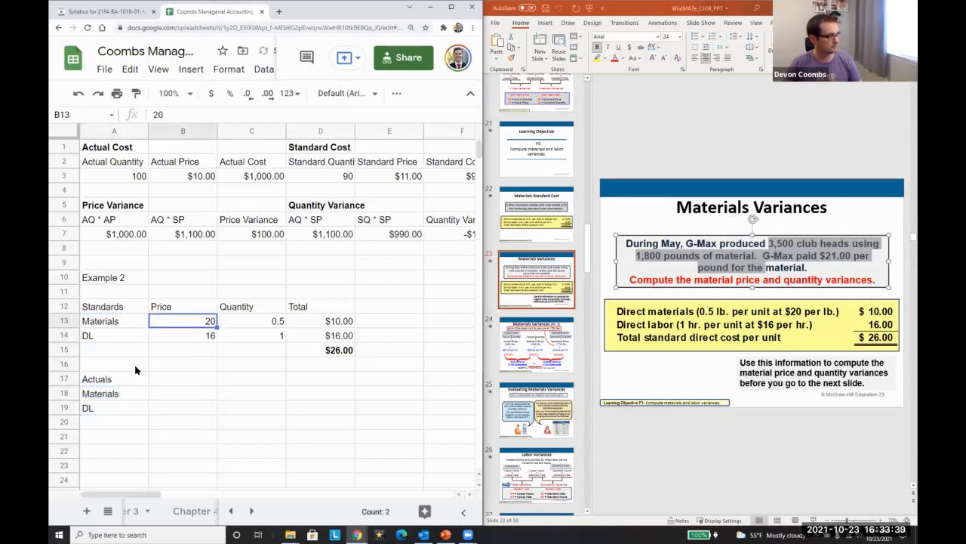
pyautogui.press('Up')
pyautogui.hotkey('shift', 'Right')
pyautogui.hotkey('shift', 'Right')
pyautogui.hotkey('ctrl', 'v')
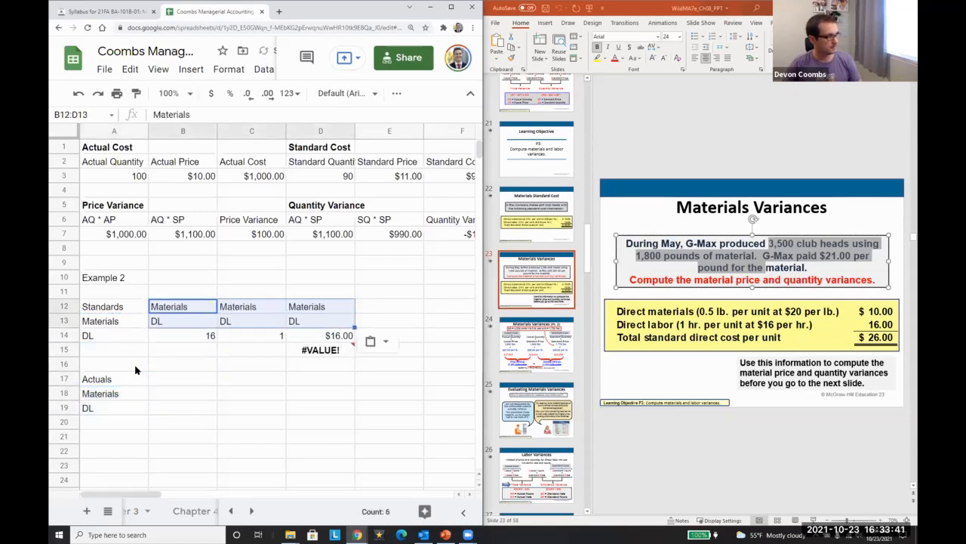
pyautogui.hotkey('ctrl', 'z')
pyautogui.hotkey('ctrl', 'c')
pyautogui.press('Down')
pyautogui.press('Down')
pyautogui.press('Down')
pyautogui.press('Down')
pyautogui.press('Down')
pyautogui.hotkey('ctrl', 'v')
# Make the "Actuals" heading in A17 and the "Standards" heading in A12 bold.
pyautogui.press('Down')
pyautogui.press('Left')
pyautogui.press('Up')
pyautogui.hotkey('ctrl', 'b')
pyautogui.press('Up')
pyautogui.press('Up')
pyautogui.press('Up')
pyautogui.press('Up')
pyautogui.press('Up')
pyautogui.hotkey('ctrl', 'b')
# Enter 1800 as the actual Materials quantity in cell C18.
pyautogui.press('Down')
pyautogui.press('Down')
pyautogui.press('Down')
pyautogui.press('Down')
pyautogui.press('Down')
pyautogui.press('Down')
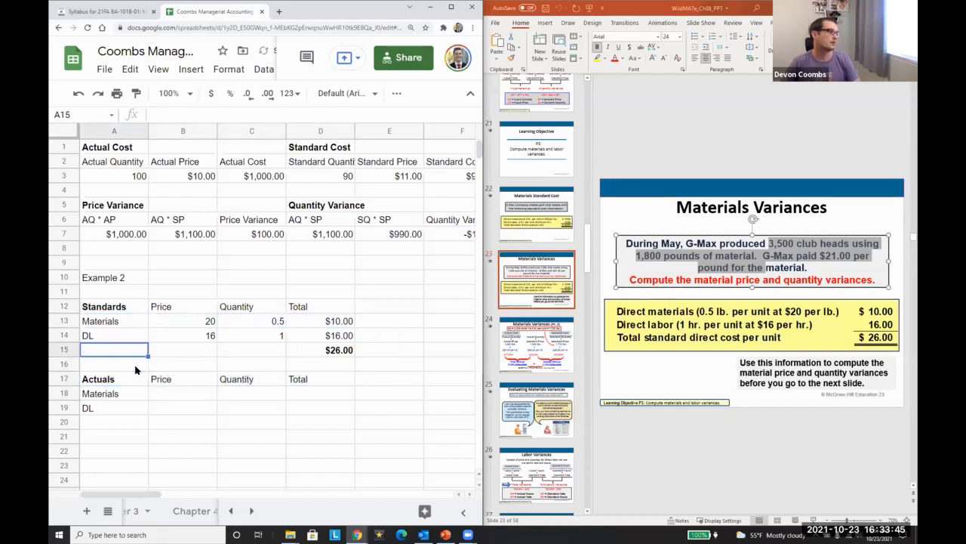
pyautogui.press('Right')
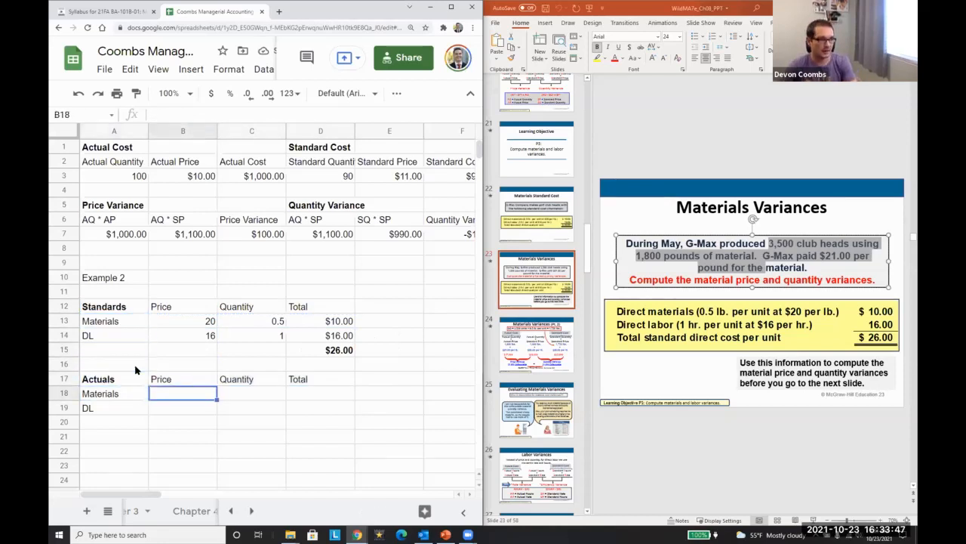
pyautogui.write('1800')
pyautogui.press('Escape')
pyautogui.press('Right')
pyautogui.write('1800')
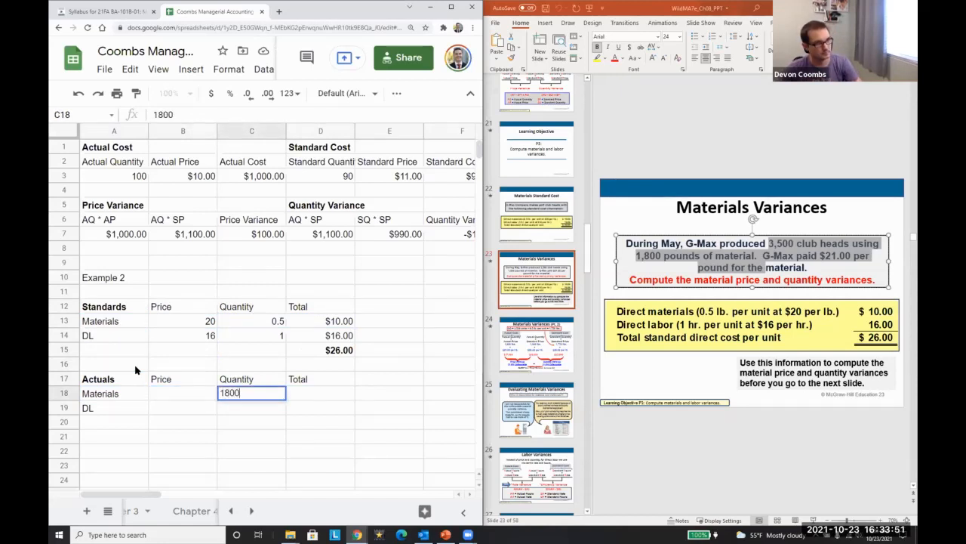
pyautogui.press('Return')
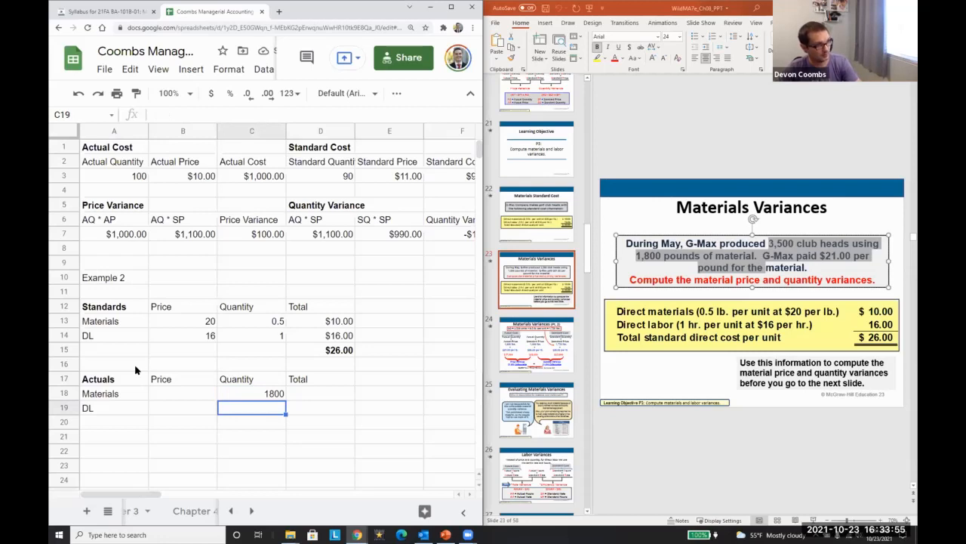
pyautogui.press('Up')
pyautogui.press('Right')
pyautogui.press('Right')
pyautogui.write('3500')
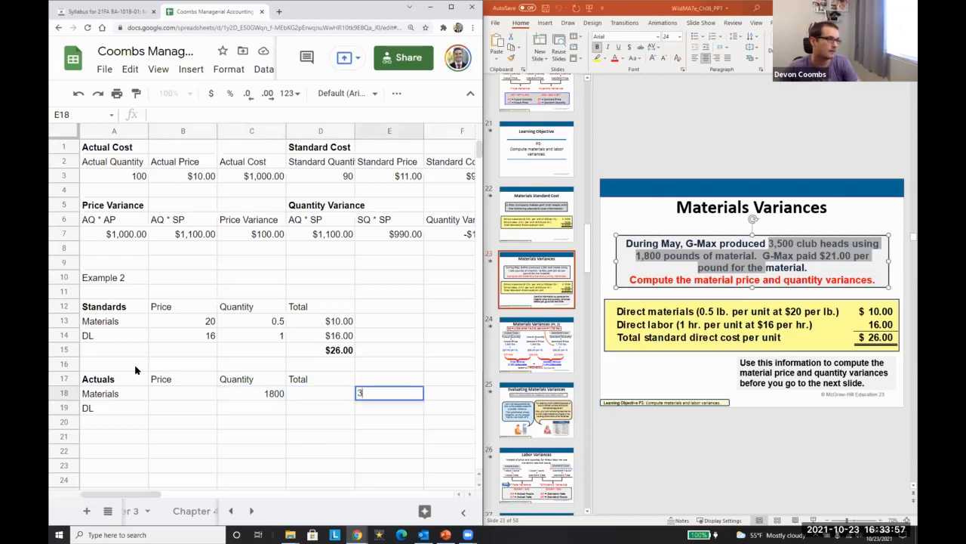
pyautogui.press('Escape')
# Set the actual Materials quantity in C18 to the formula =3500/1800.
pyautogui.press('Left')
pyautogui.press('Left')
pyautogui.write('=3500/')
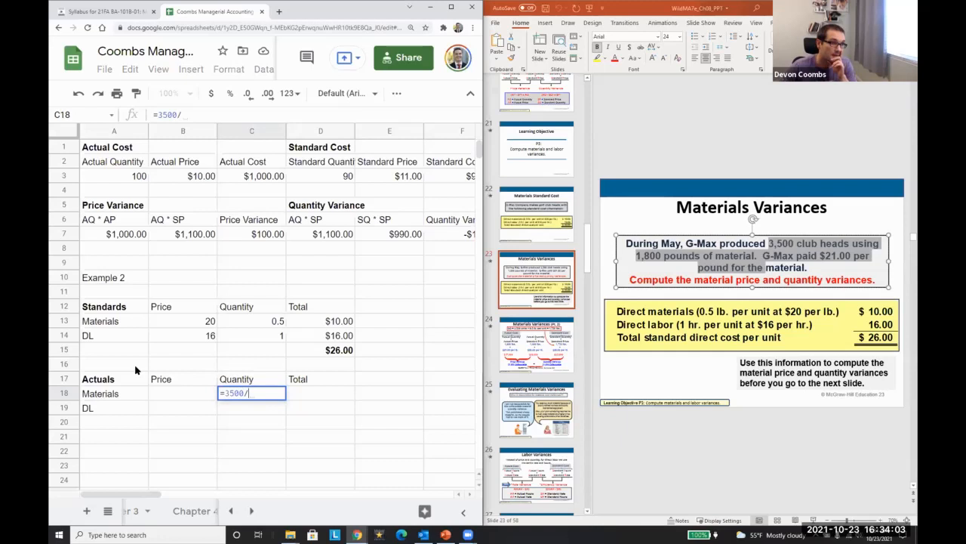
pyautogui.write('1800')
pyautogui.press('Return')
pyautogui.press('Up')
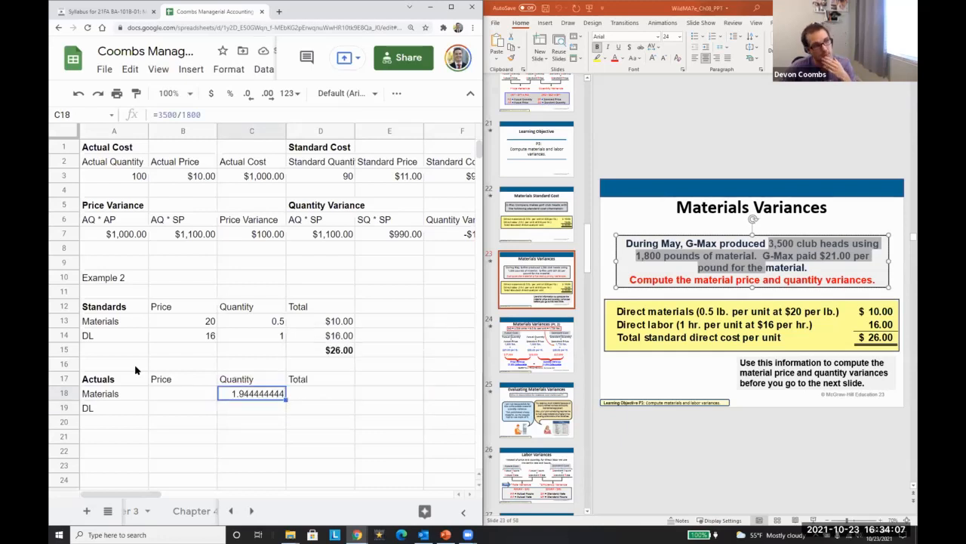
# Re-enter the actual Materials quantity in C18 as =3500/1800.
pyautogui.press('Right')
pyautogui.press('Right')
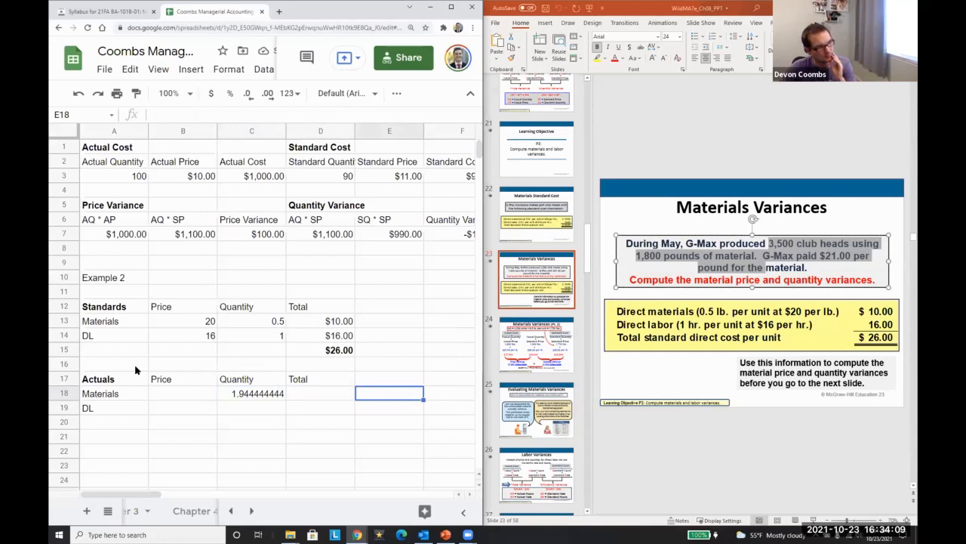
pyautogui.press('Left')
pyautogui.press('Left')
pyautogui.press('BackSpace')
pyautogui.write('3500')
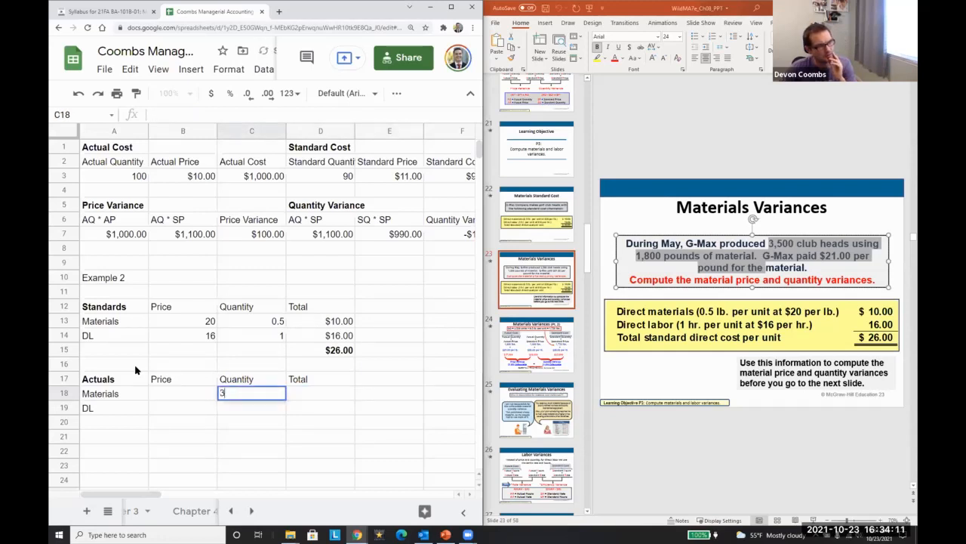
pyautogui.press('Left')
pyautogui.press('Left')
pyautogui.press('Left')
pyautogui.press('Left')
pyautogui.write('=')
pyautogui.press('Right')
pyautogui.press('Right')
pyautogui.press('Right')
pyautogui.press('Right')
pyautogui.write('/1800')
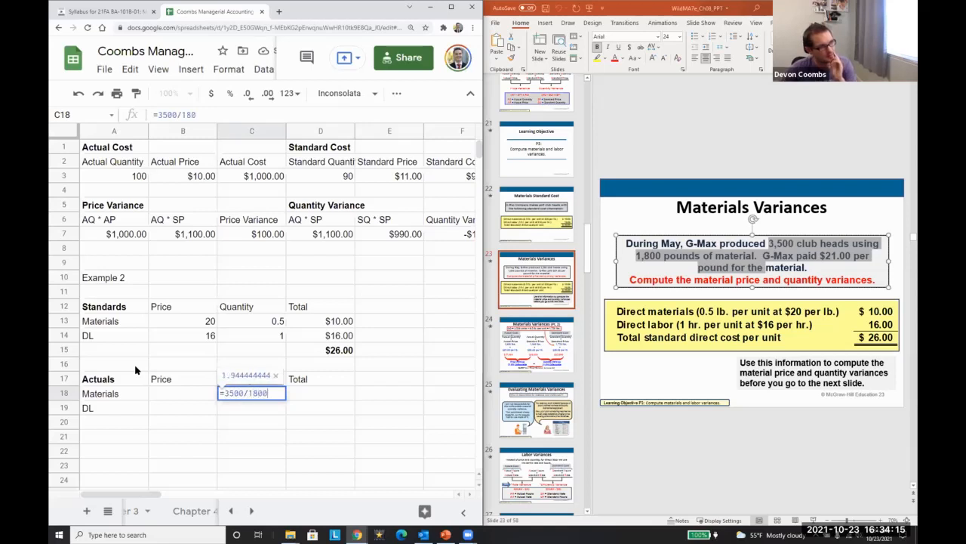
pyautogui.press('Return')
# Replace the actual Materials quantity in C18 with the formula =1800/3500.
pyautogui.press('Up')
pyautogui.press('BackSpace')
pyautogui.write('=1800/3500')
pyautogui.press('Return')
pyautogui.press('Up')
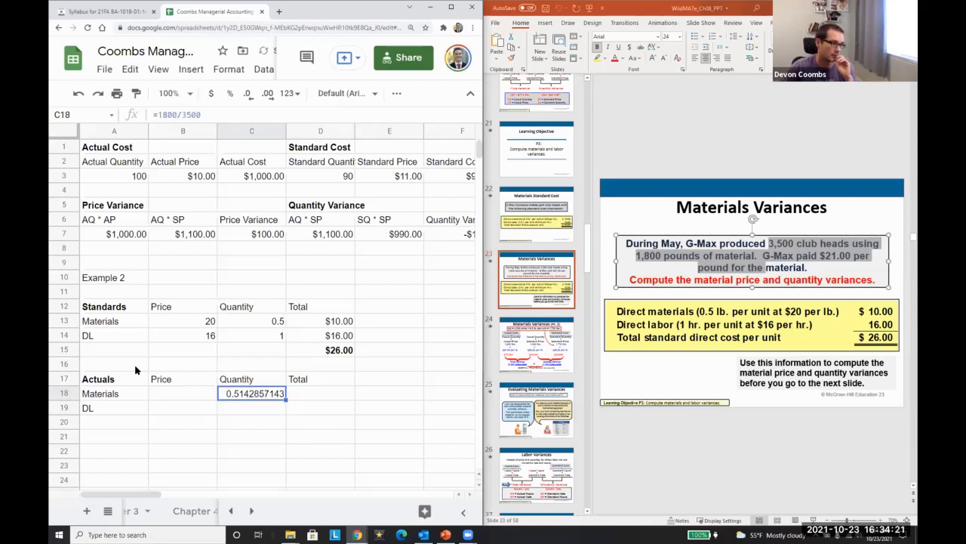
pyautogui.press('Right')
pyautogui.press('Left')
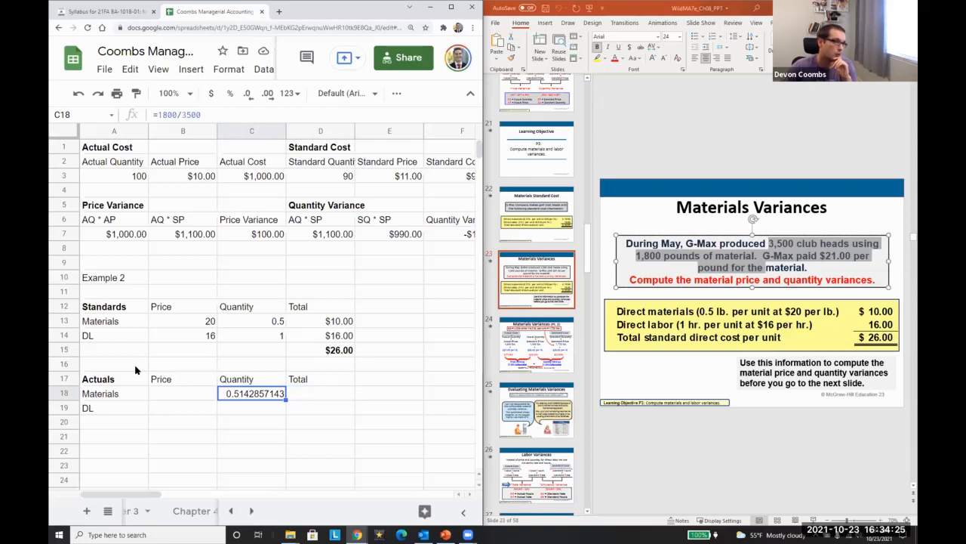
# Enter 21 as the actual Materials price in cell B18.
pyautogui.press('Left')
pyautogui.write('21')
pyautogui.press('Return')
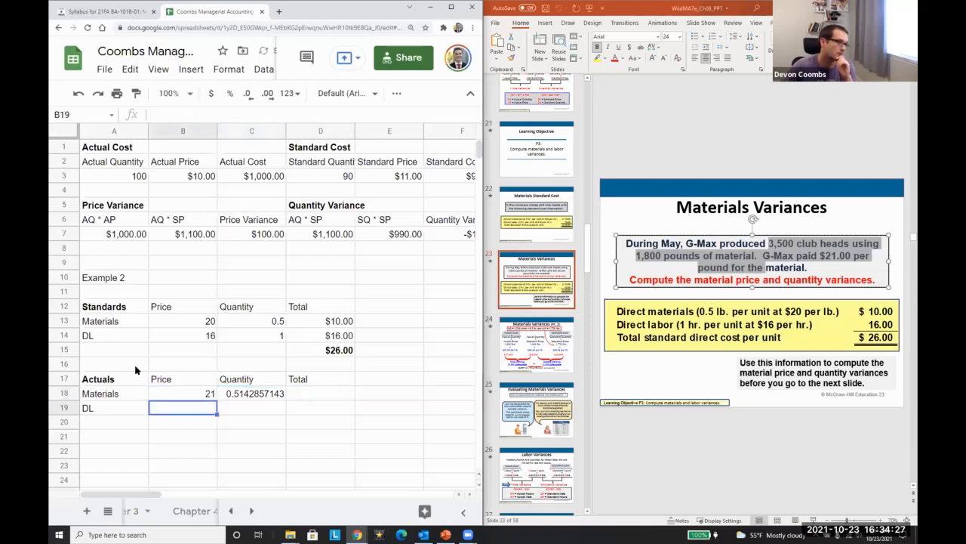
# Calculate the actual Materials total in D18 with =B18*C18 and format it as currency.
pyautogui.press('Up')
pyautogui.press('Right')
pyautogui.press('Right')
pyautogui.write('=')
pyautogui.press('Left')
pyautogui.press('Left')
pyautogui.write('*')
pyautogui.press('Left')
pyautogui.press('Return')
pyautogui.press('Up')
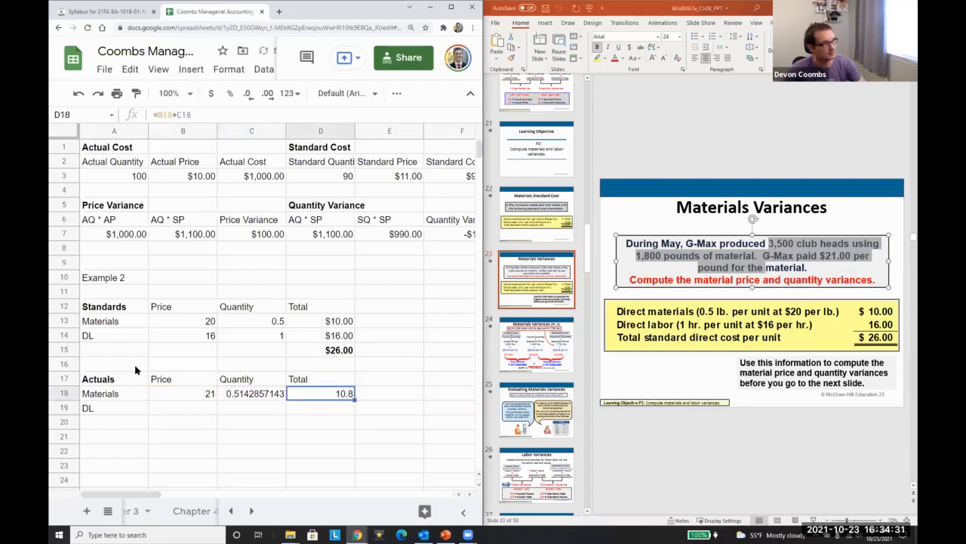
pyautogui.click(210, 93)
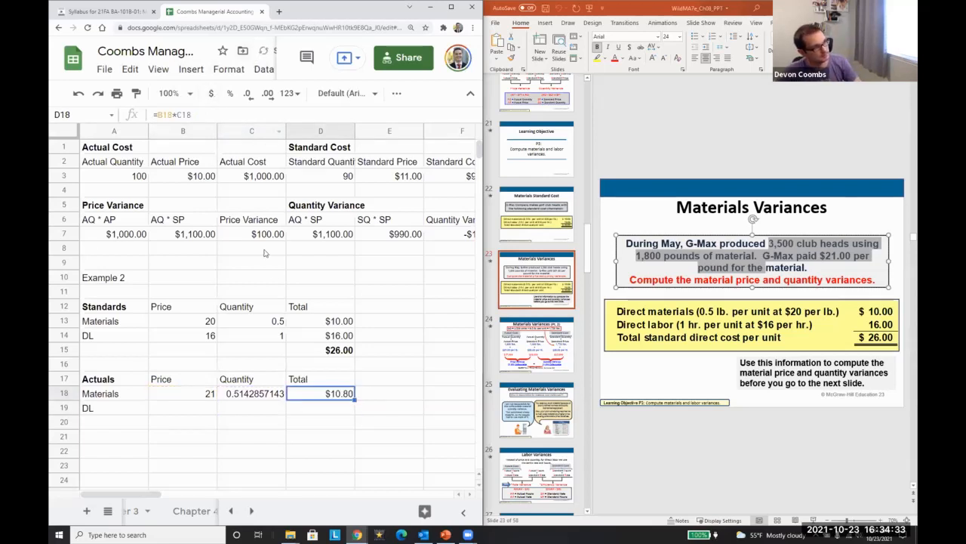
pyautogui.press('Left')
pyautogui.press('Left')
pyautogui.press('Down')
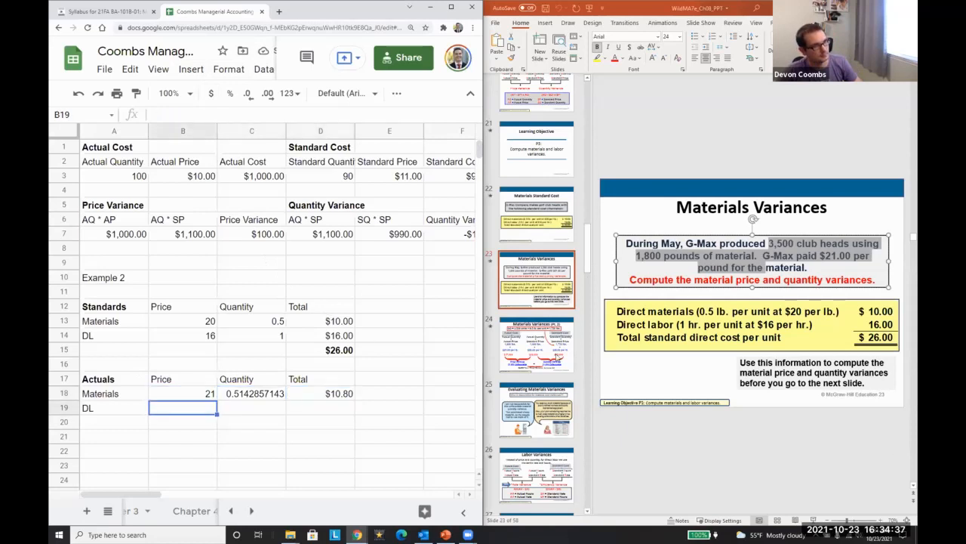
pyautogui.click(539, 346)
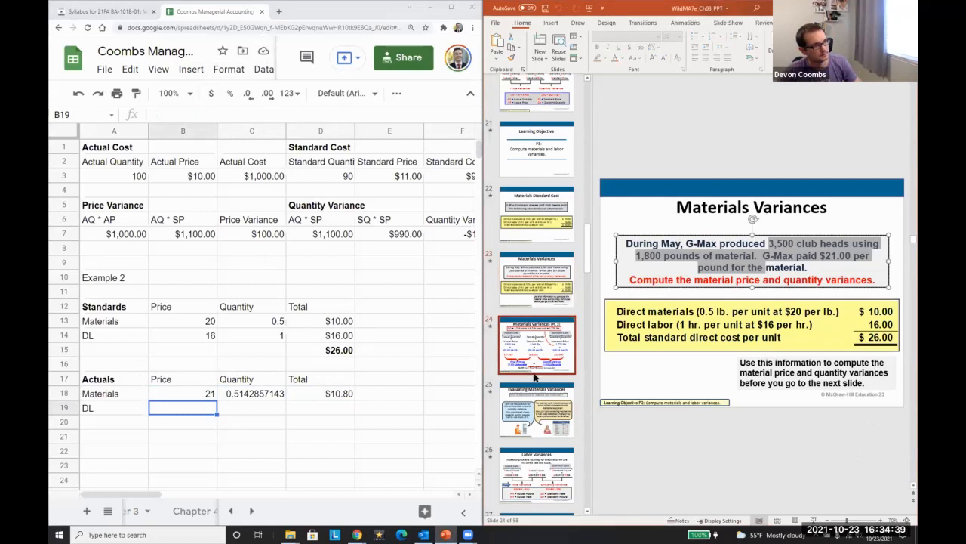
pyautogui.click(536, 279)
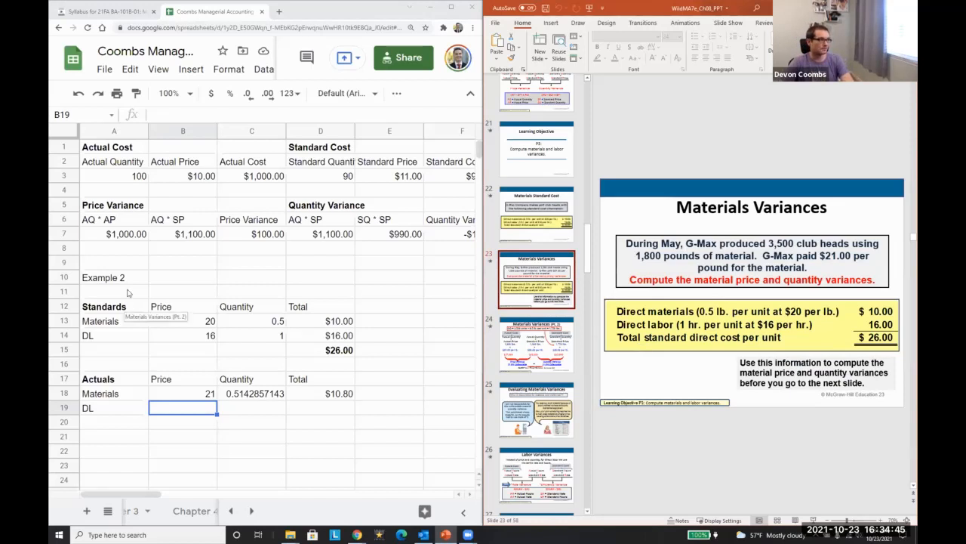
# Copy the variance calculation block A1:I8 and paste it below the Actuals table, starting at A21.
pyautogui.moveTo(113, 148); pyautogui.dragTo(117, 189)
pyautogui.press('Down')
pyautogui.press('Down')
pyautogui.press('Up')
pyautogui.press('Up')
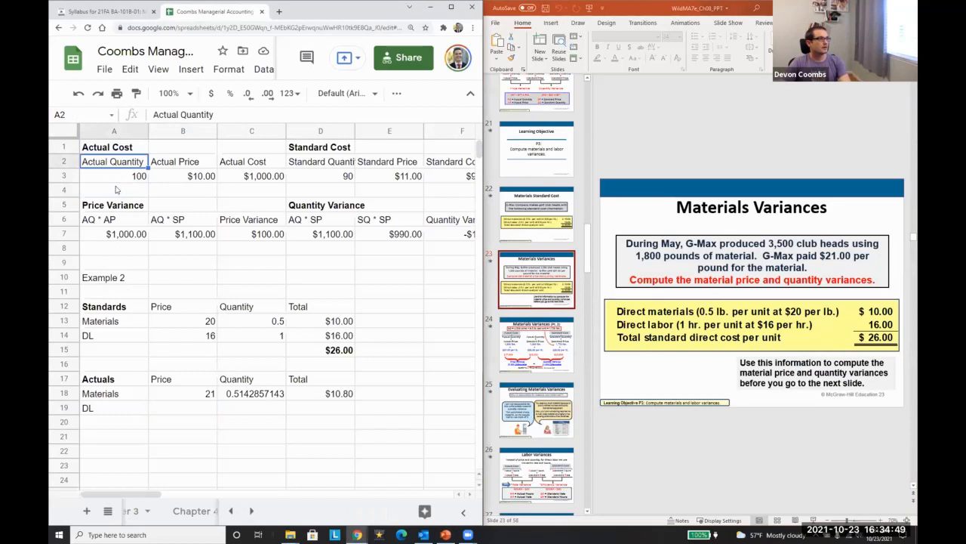
pyautogui.hotkey('shift', 'Down')
pyautogui.hotkey('shift', 'Down')
pyautogui.hotkey('shift', 'Down')
pyautogui.hotkey('shift', 'Down')
pyautogui.hotkey('shift', 'Down')
pyautogui.hotkey('shift', 'Down')
pyautogui.hotkey('shift', 'Down')
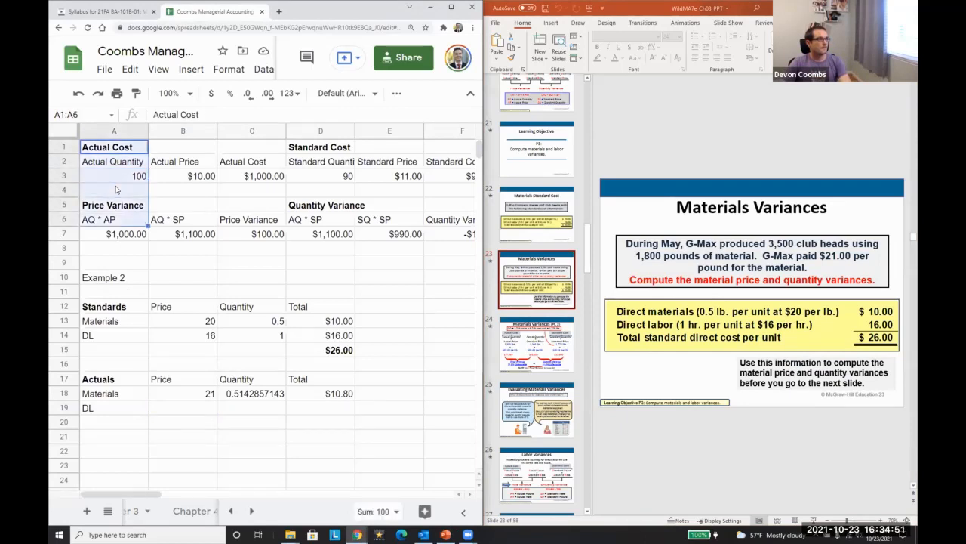
pyautogui.hotkey('shift', 'Right')
pyautogui.hotkey('shift', 'Right')
pyautogui.hotkey('shift', 'Right')
pyautogui.hotkey('shift', 'Right')
pyautogui.hotkey('shift', 'Right')
pyautogui.hotkey('shift', 'Right')
pyautogui.hotkey('shift', 'Right')
pyautogui.hotkey('shift', 'Right')
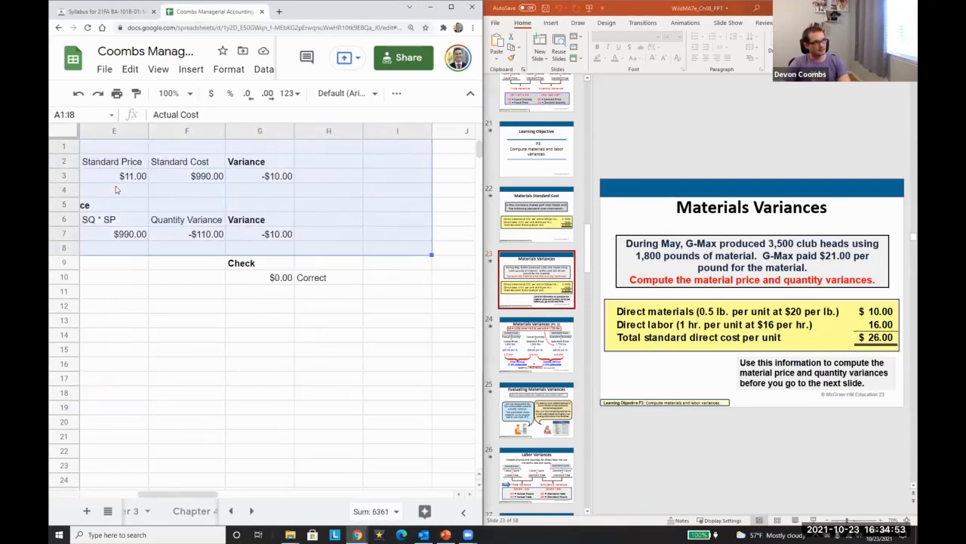
pyautogui.hotkey('ctrl', 'c')
pyautogui.press('Down')
pyautogui.press('Down')
pyautogui.press('Down')
pyautogui.press('Down')
pyautogui.press('Down')
pyautogui.press('Down')
pyautogui.press('Down')
pyautogui.press('Down')
pyautogui.press('Down')
pyautogui.press('Down')
pyautogui.press('Down')
pyautogui.press('Down')
pyautogui.press('Down')
pyautogui.press('Down')
pyautogui.press('Down')
pyautogui.press('Down')
pyautogui.press('Down')
pyautogui.press('Down')
pyautogui.press('Down')
pyautogui.press('Down')
pyautogui.press('Down')
pyautogui.press('Down')
pyautogui.press('Up')
pyautogui.press('Up')
pyautogui.hotkey('ctrl', 'v')
# Set the Actual Quantity in cell A23 of the copied block to 1800.
pyautogui.press('Down')
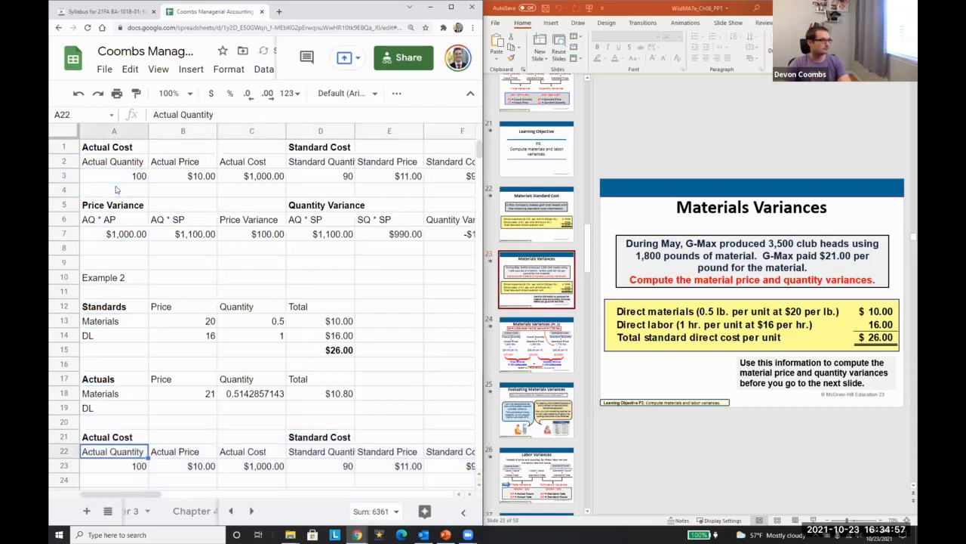
pyautogui.press('Down')
pyautogui.press('Down')
pyautogui.press('Down')
pyautogui.press('Up')
pyautogui.press('Up')
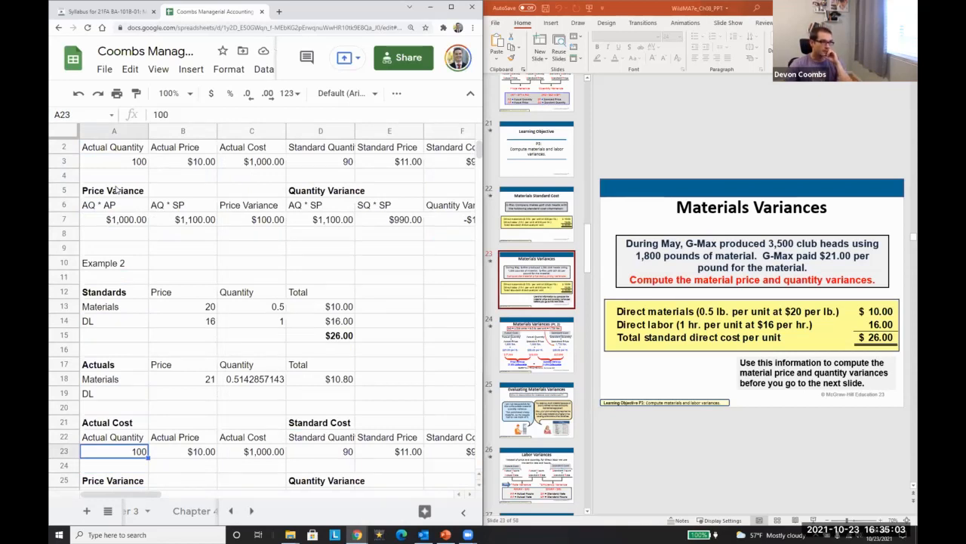
pyautogui.write('1800')
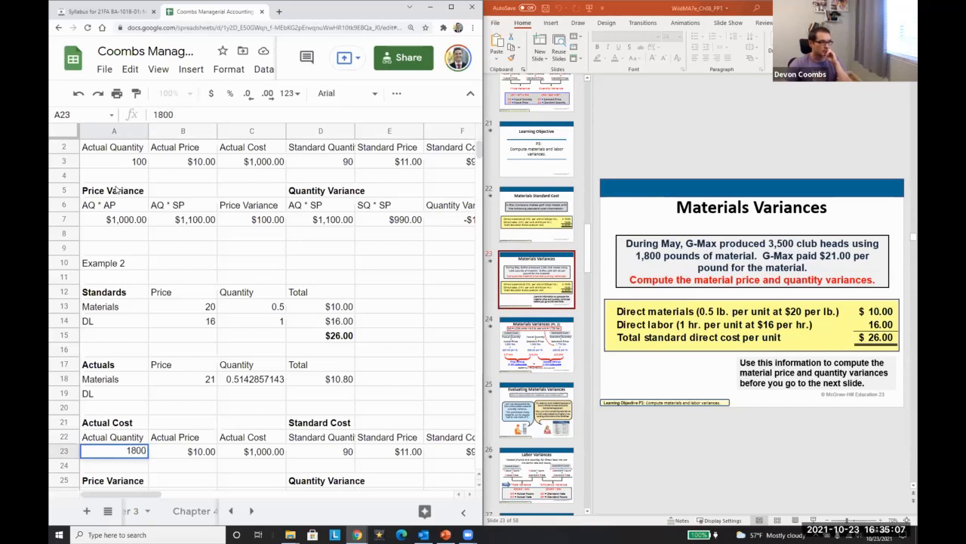
pyautogui.press('Tab')
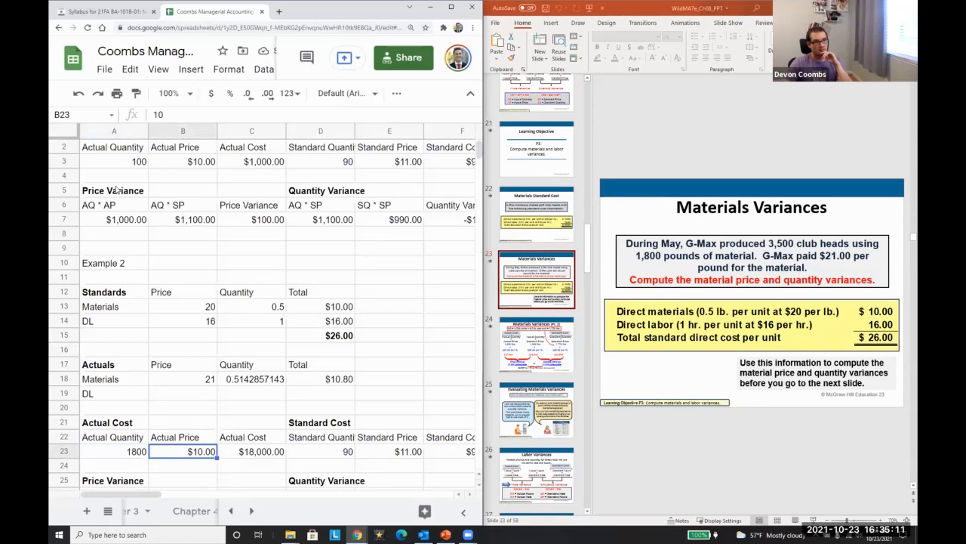
# Set the Actual Price in cell B23 of the copied block to 21.
pyautogui.write('=')
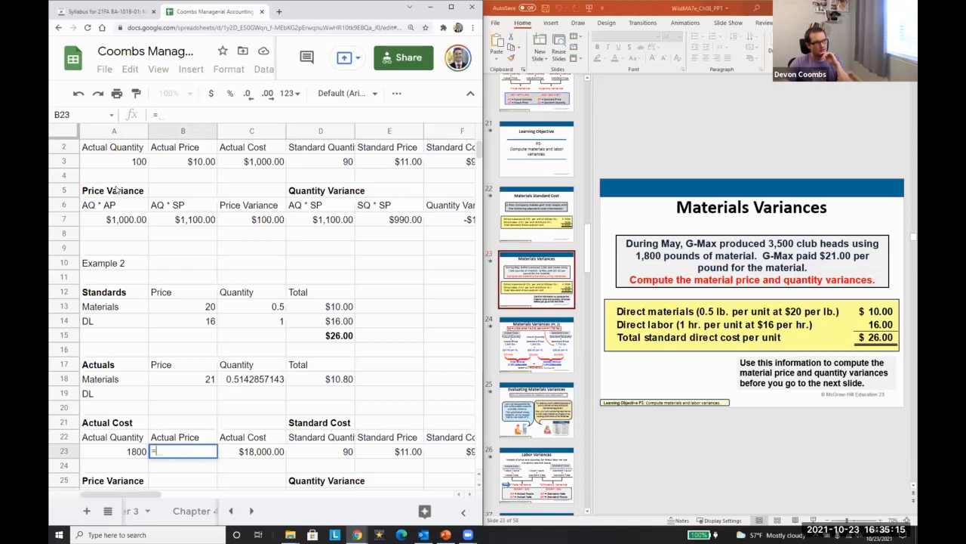
pyautogui.write('21')
pyautogui.press('Return')
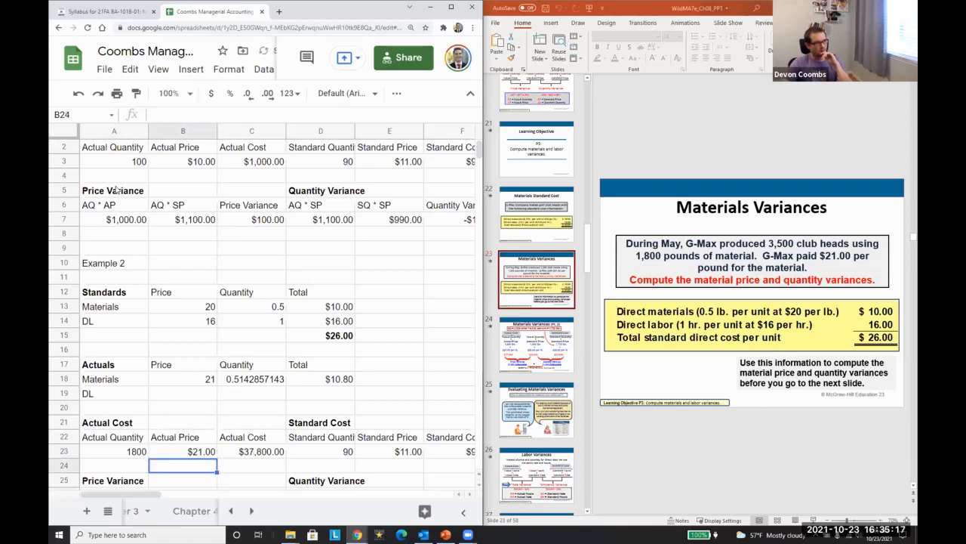
pyautogui.press('Up')
pyautogui.press('Right')
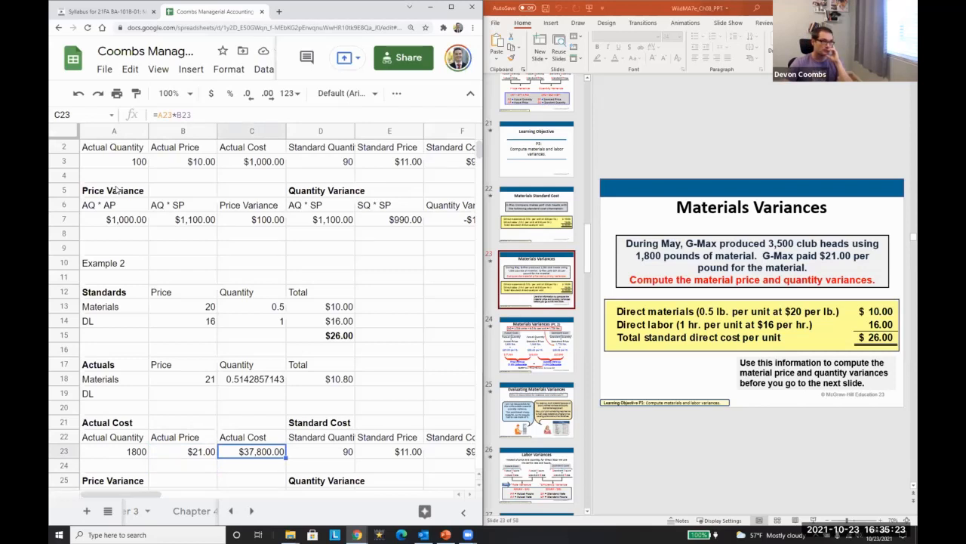
# Replace the Standard Quantity in D23 with a reference to the standard Materials quantity, =C13.
pyautogui.press('Left')
pyautogui.press('Left')
pyautogui.press('Right')
pyautogui.press('Right')
pyautogui.press('Right')
pyautogui.press('Right')
pyautogui.press('Right')
pyautogui.press('Left')
pyautogui.press('Left')
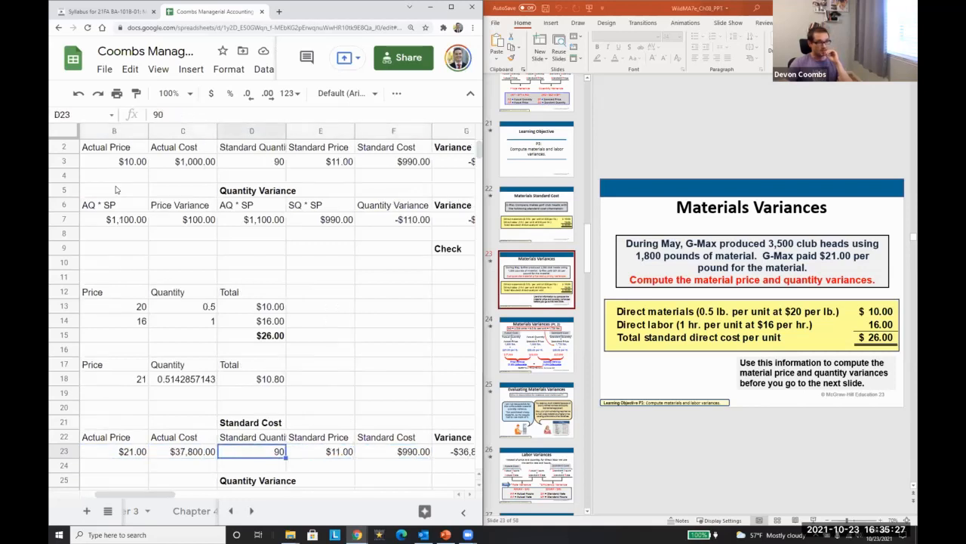
pyautogui.press('BackSpace')
pyautogui.write('=')
pyautogui.press('Up')
pyautogui.press('Up')
pyautogui.press('Up')
pyautogui.press('Up')
pyautogui.press('Up')
pyautogui.press('Up')
pyautogui.press('Up')
pyautogui.press('Up')
pyautogui.press('Left')
pyautogui.press('Up')
pyautogui.press('Up')
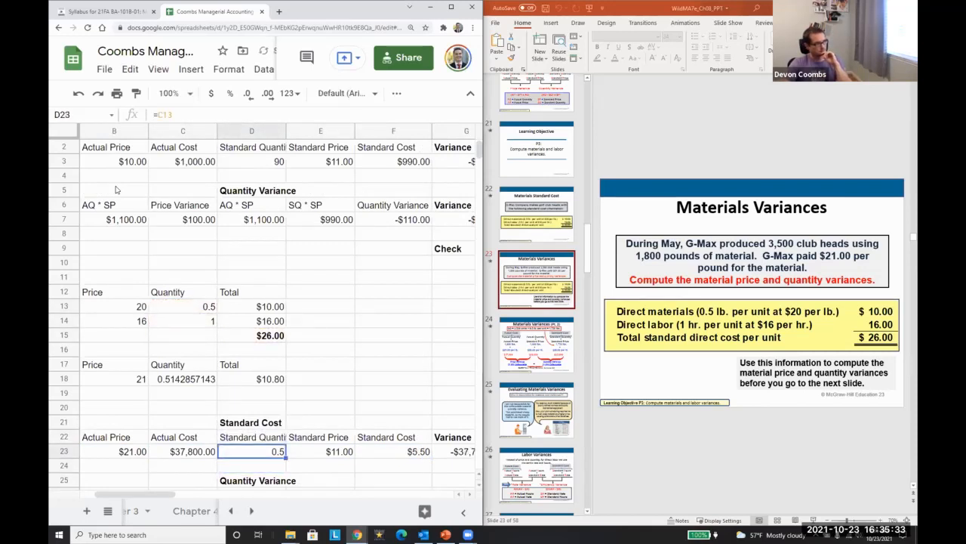
pyautogui.press('Tab')
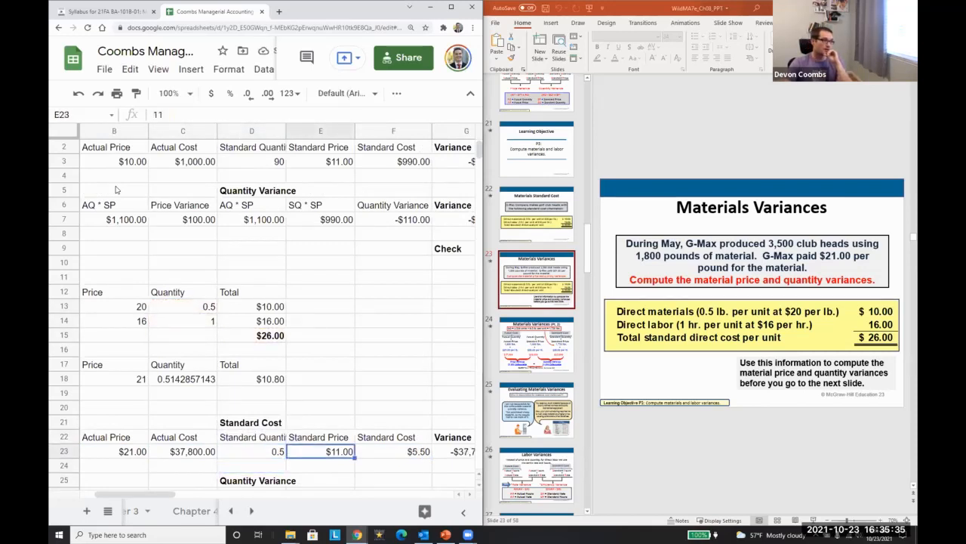
# Set the Standard Price in cell E23 of the copied block to 20.
pyautogui.press('Left')
pyautogui.press('Left')
pyautogui.press('Left')
pyautogui.press('Left')
pyautogui.press('Right')
pyautogui.press('Right')
pyautogui.press('Right')
pyautogui.press('Right')
pyautogui.press('Right')
pyautogui.press('Left')
pyautogui.write('20')
pyautogui.press('Return')
pyautogui.press('Up')
pyautogui.press('Right')
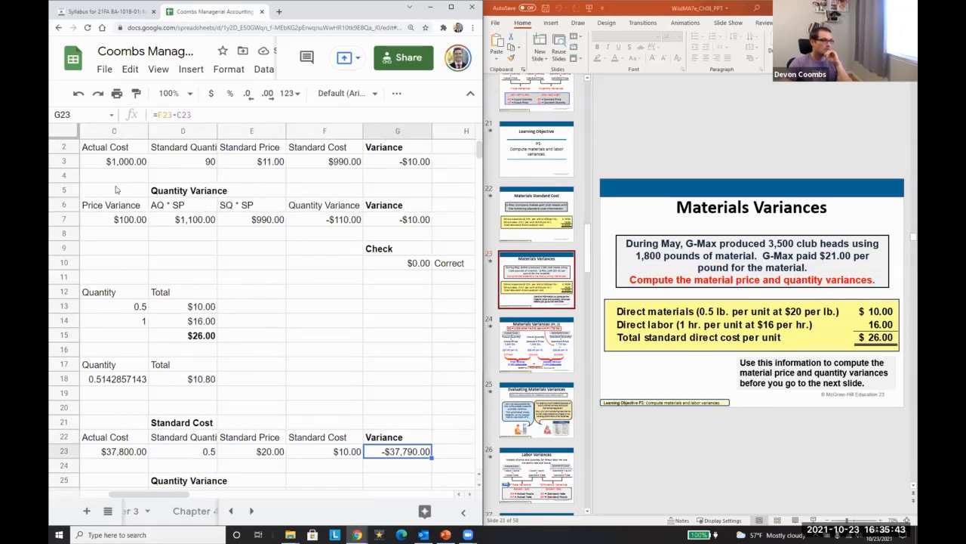
pyautogui.press('Left')
pyautogui.press('Left')
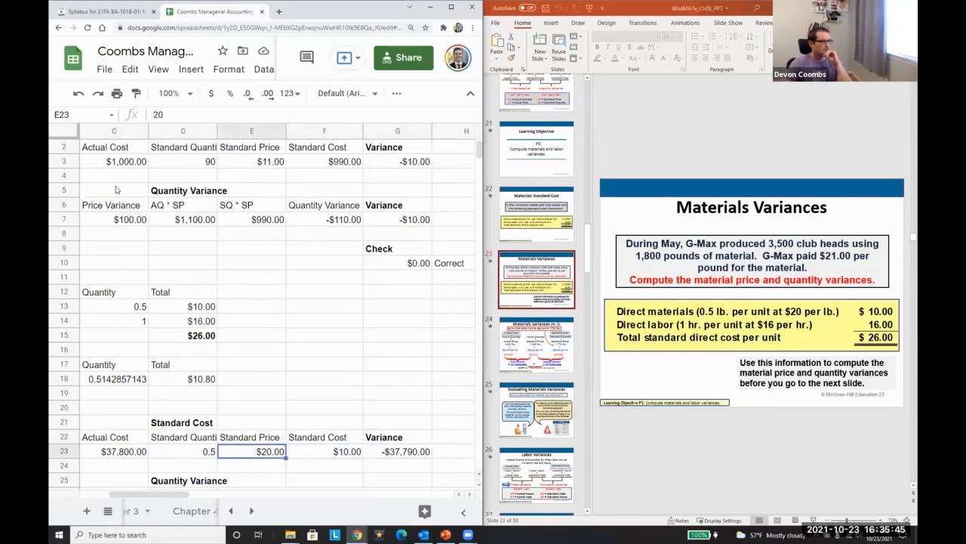
pyautogui.write('=')
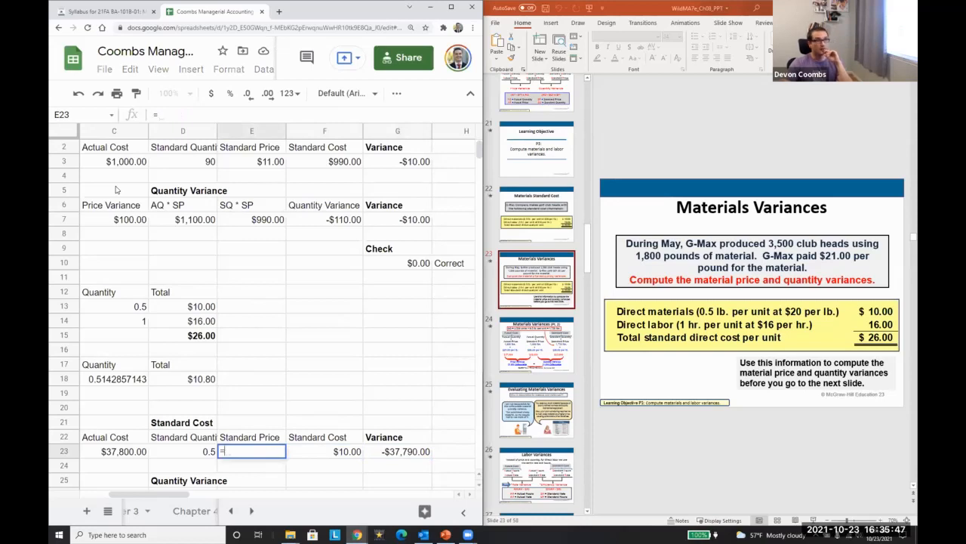
pyautogui.press('Escape')
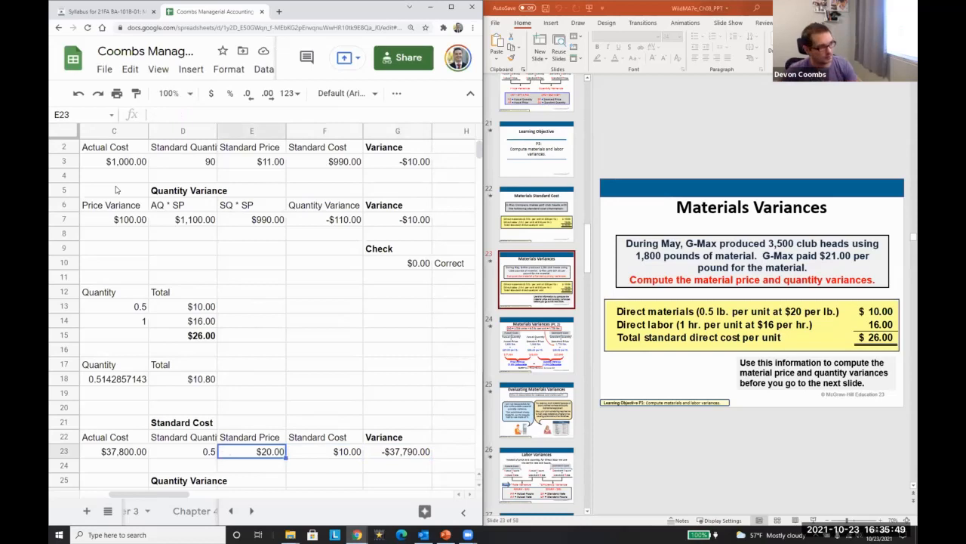
# Begin a new formula for the Standard Quantity in cell D23.
pyautogui.press('Left')
pyautogui.press('Left')
pyautogui.press('Left')
pyautogui.press('Left')
pyautogui.press('Right')
pyautogui.press('Right')
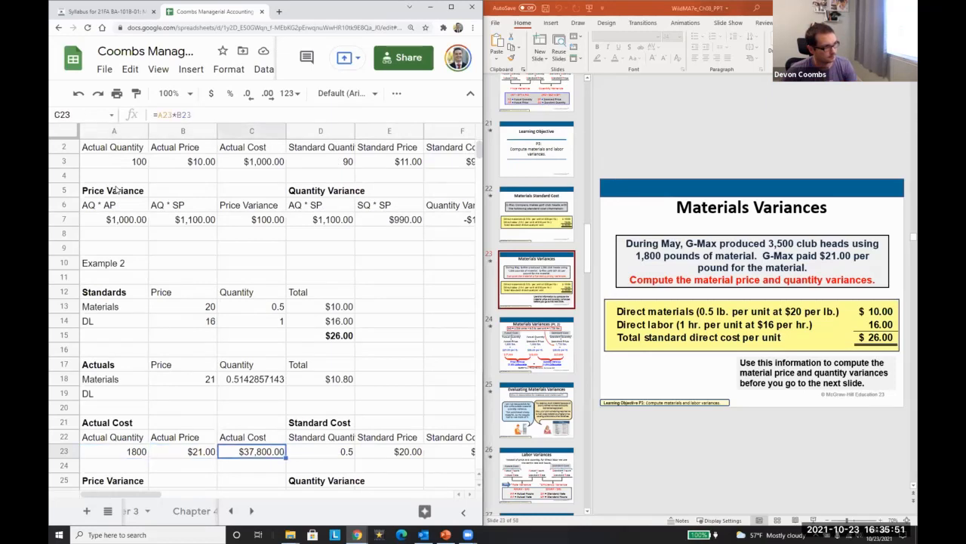
pyautogui.press('Right')
pyautogui.write('=')
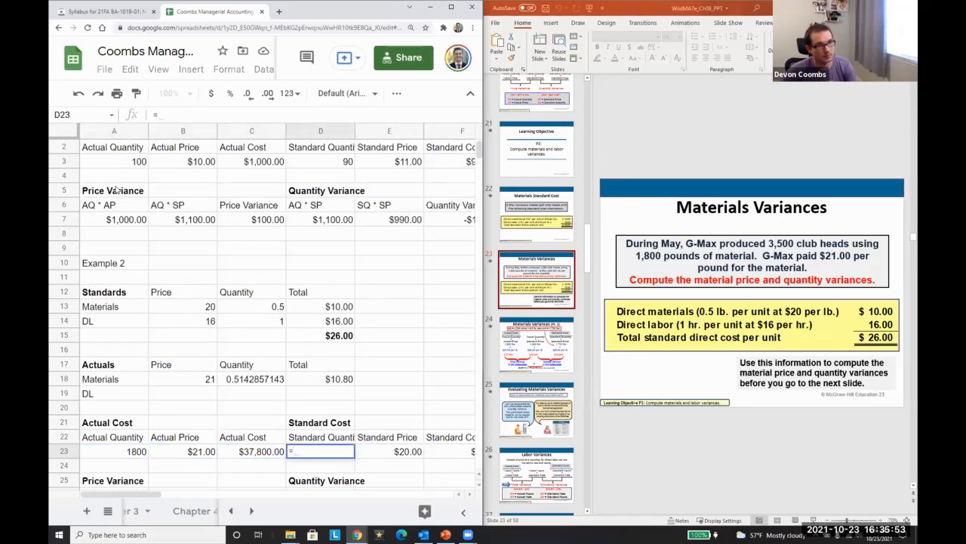